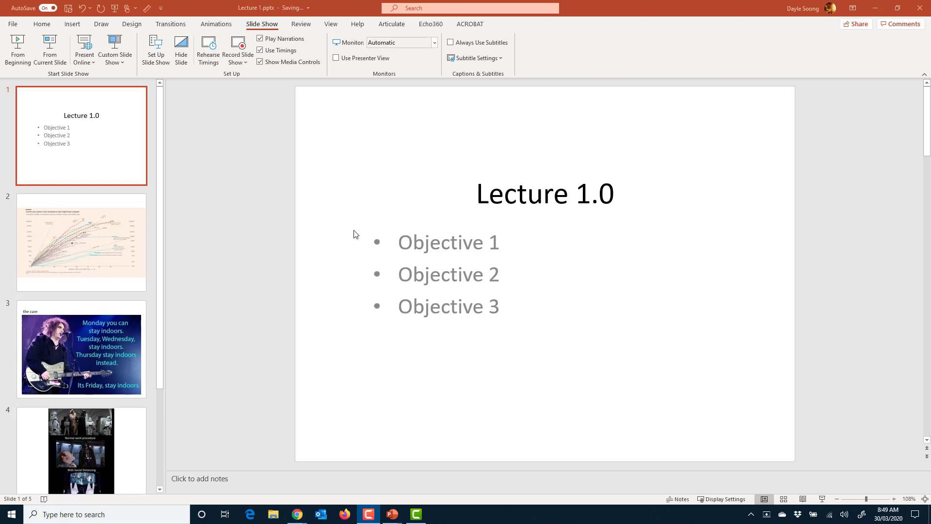
Step: Start the slide show recorder from the beginning, at slide 1 'Lecture 1.0'
click(240, 62)
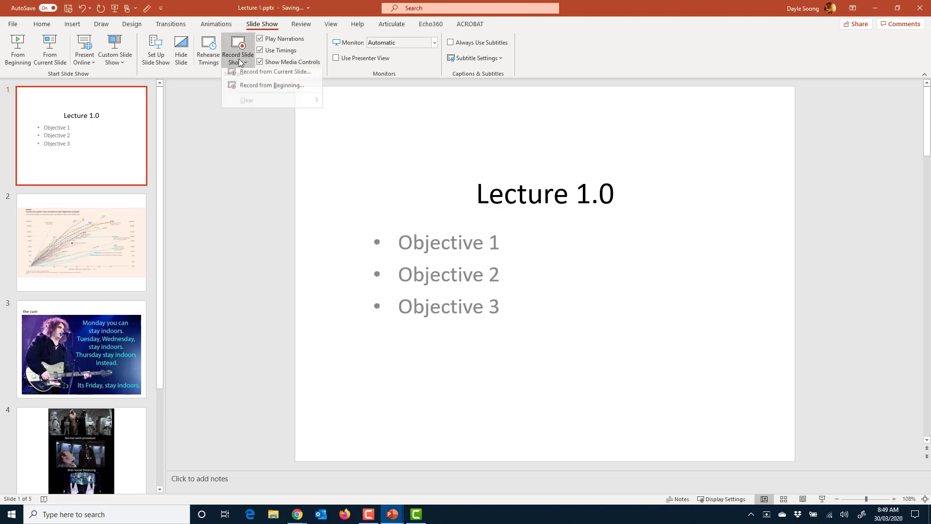
click(244, 88)
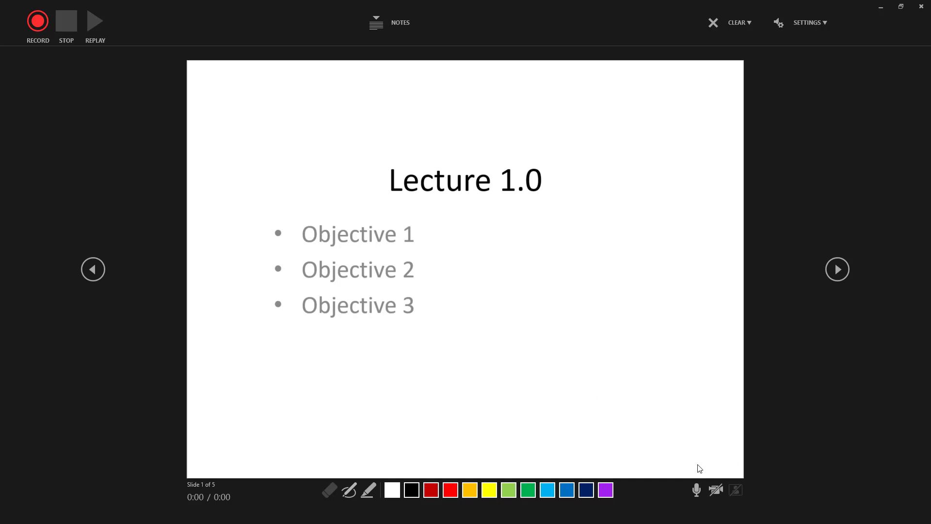
Step: Turn on the webcam and confirm the HD Pro Webcam C920 microphone and Microsoft Camera Front
click(718, 490)
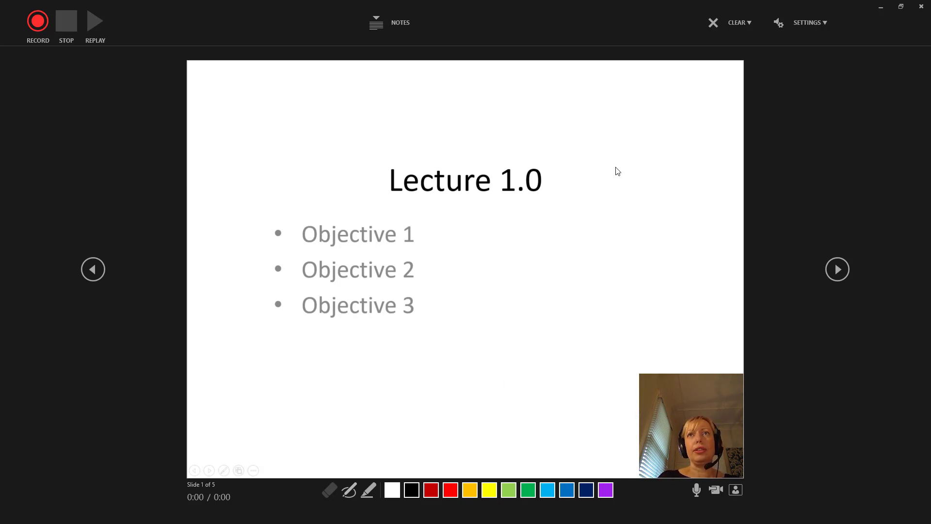
click(401, 31)
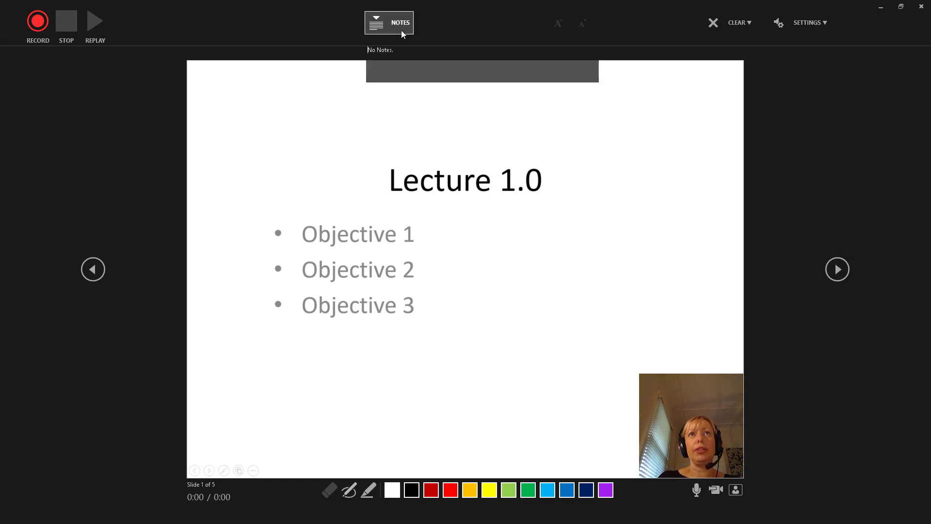
click(401, 33)
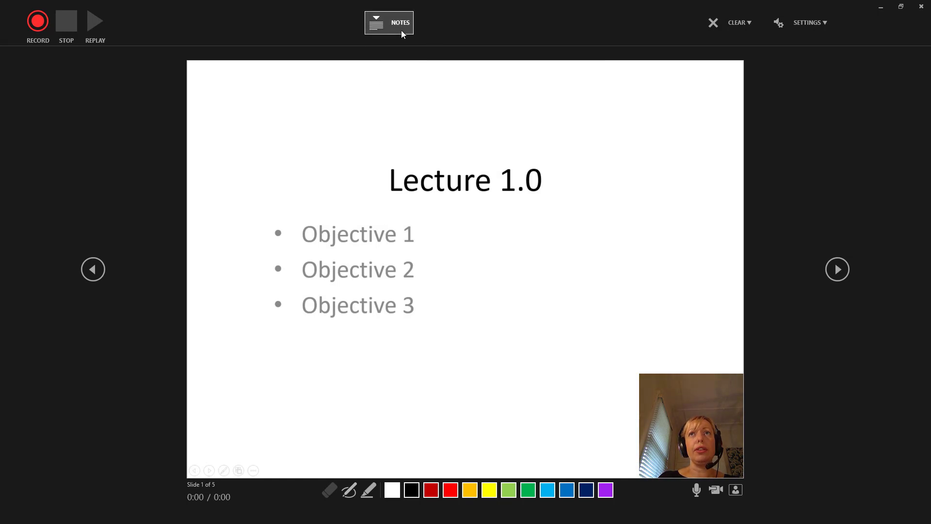
click(794, 23)
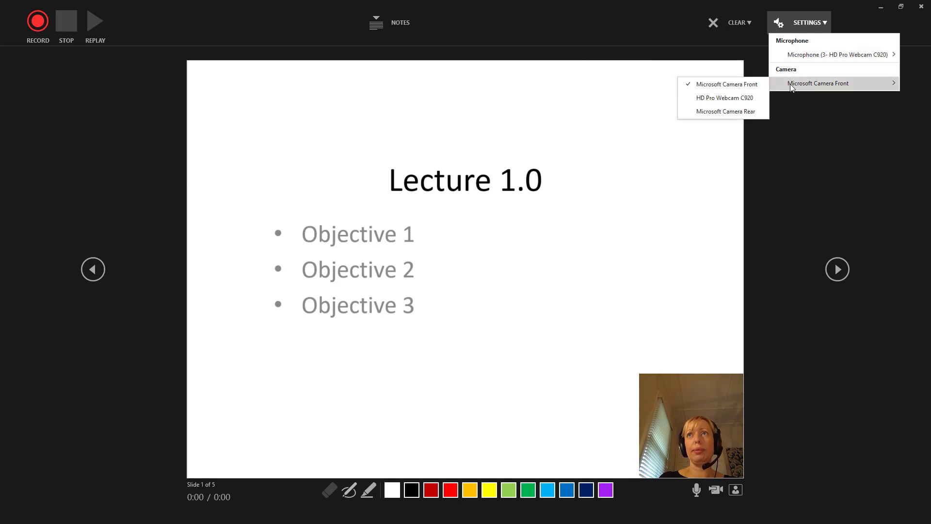
click(633, 59)
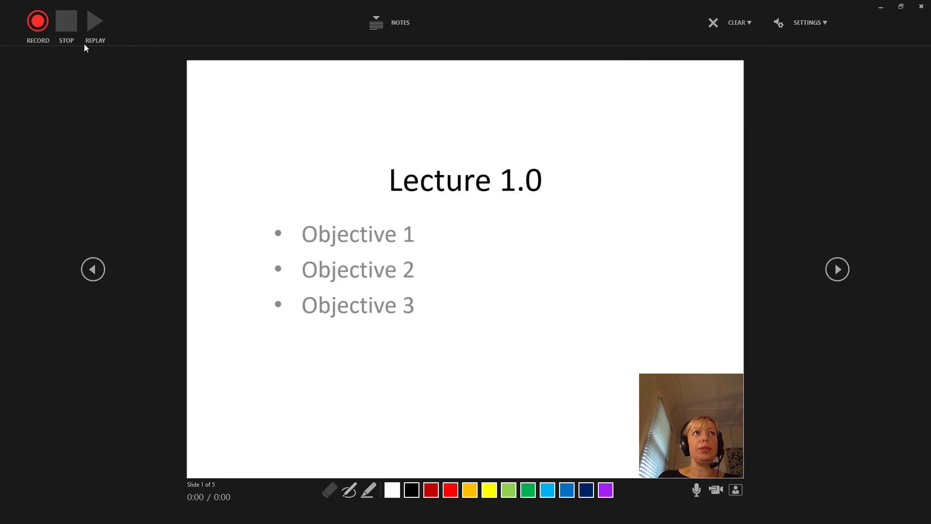
Step: Record narration through the coronavirus case chart slide to slide 3, the cure
click(39, 22)
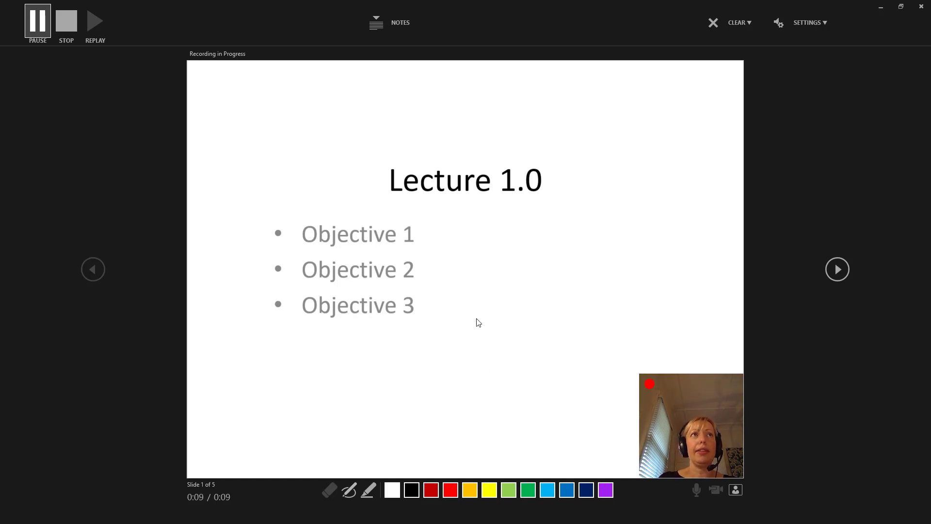
click(837, 269)
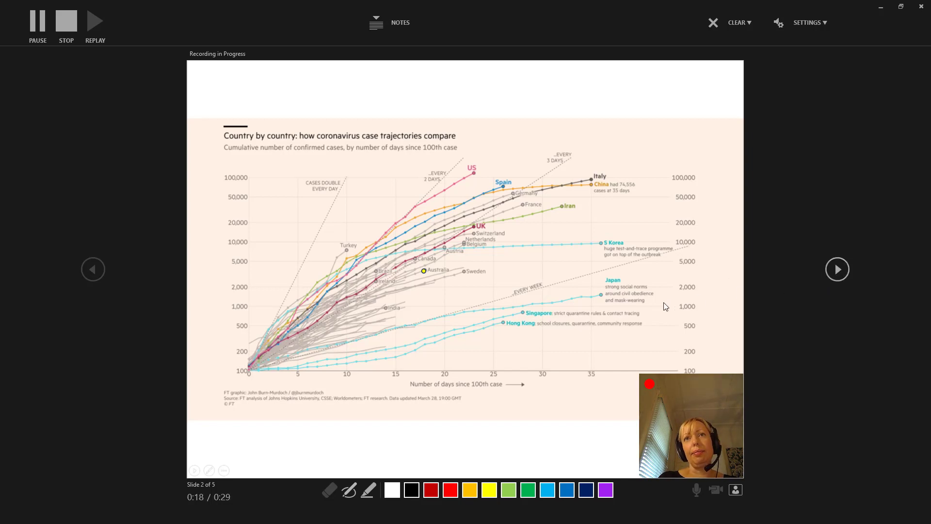
click(837, 270)
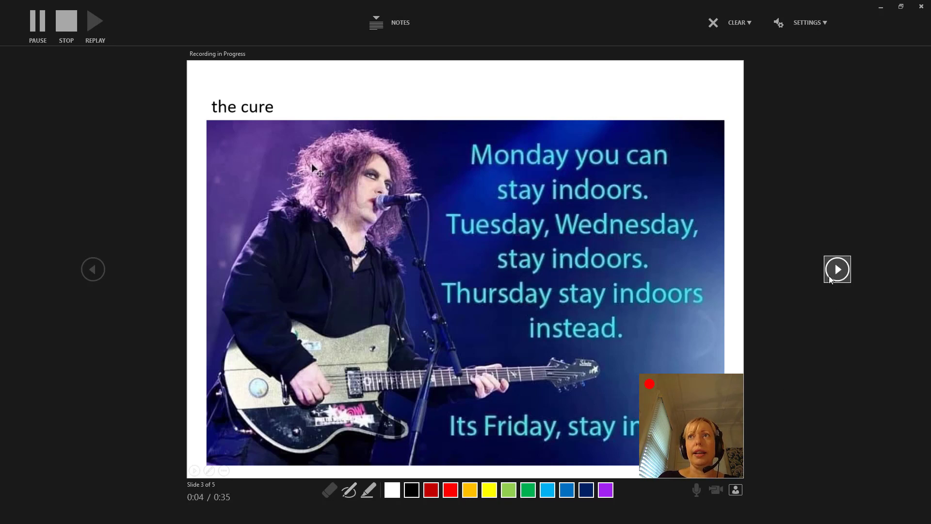
Step: Pause the recording, hide the webcam preview, and resume recording
click(37, 29)
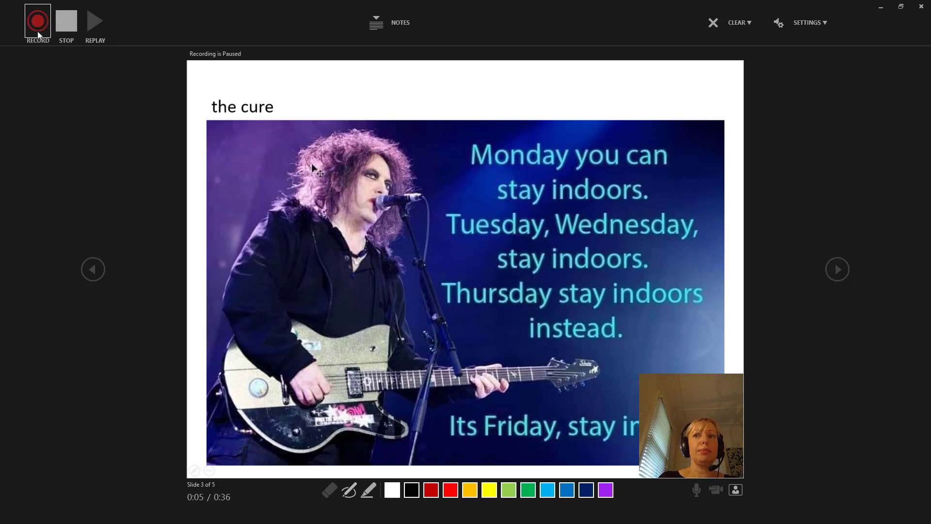
click(735, 490)
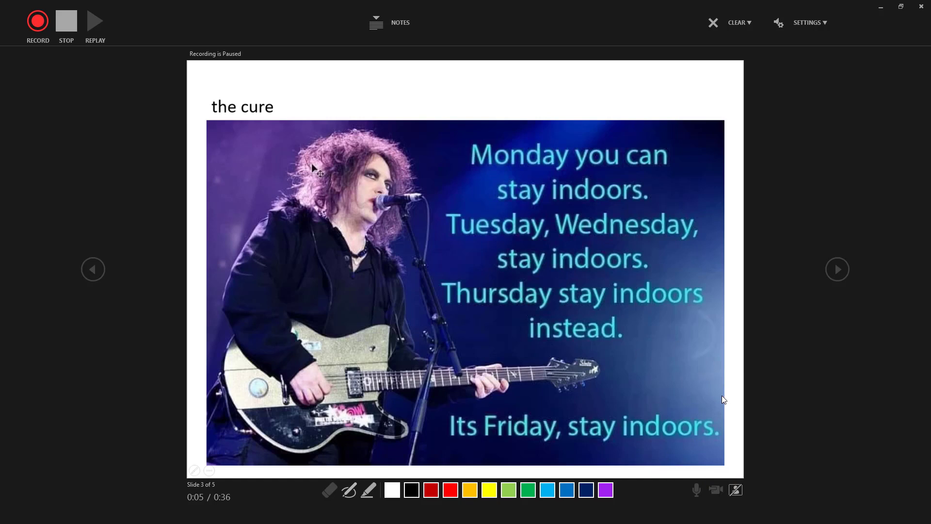
click(38, 22)
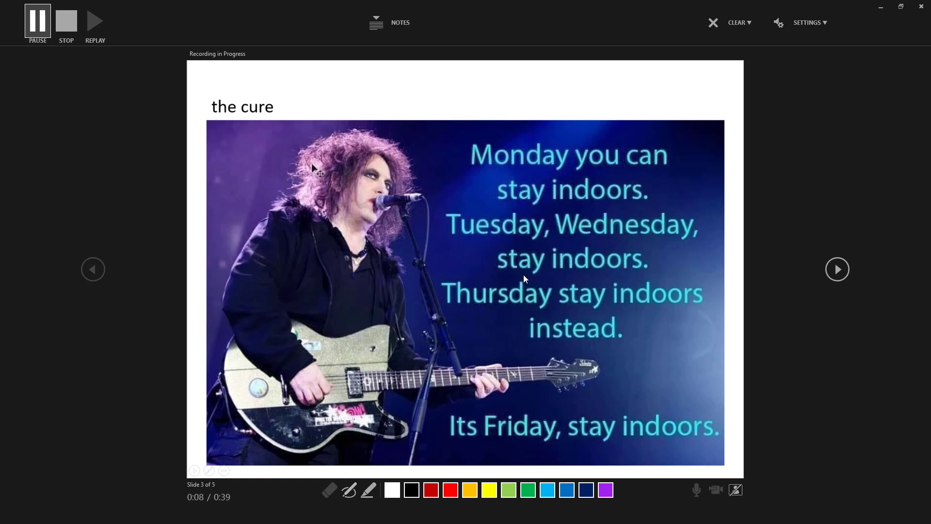
Step: Narrate the Star Wars and Betoota Advocate slides, then stop at 0:51
click(843, 275)
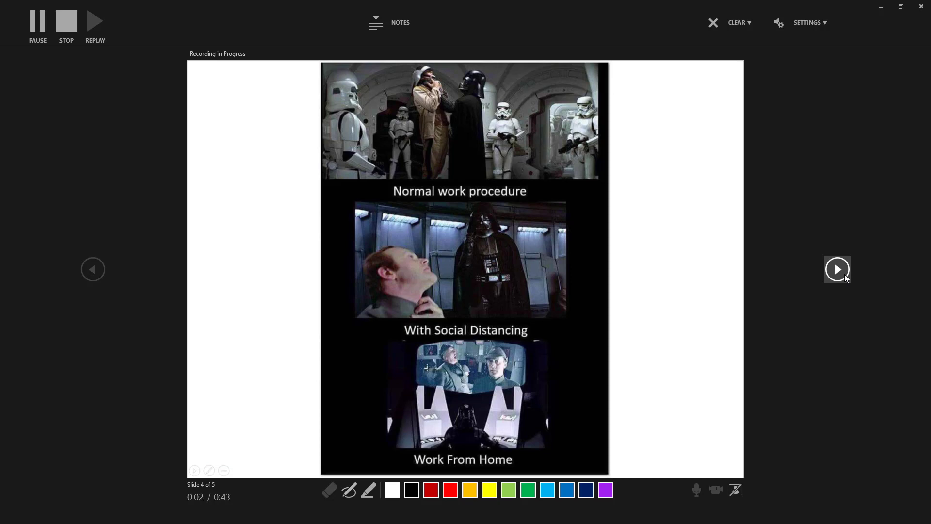
click(845, 274)
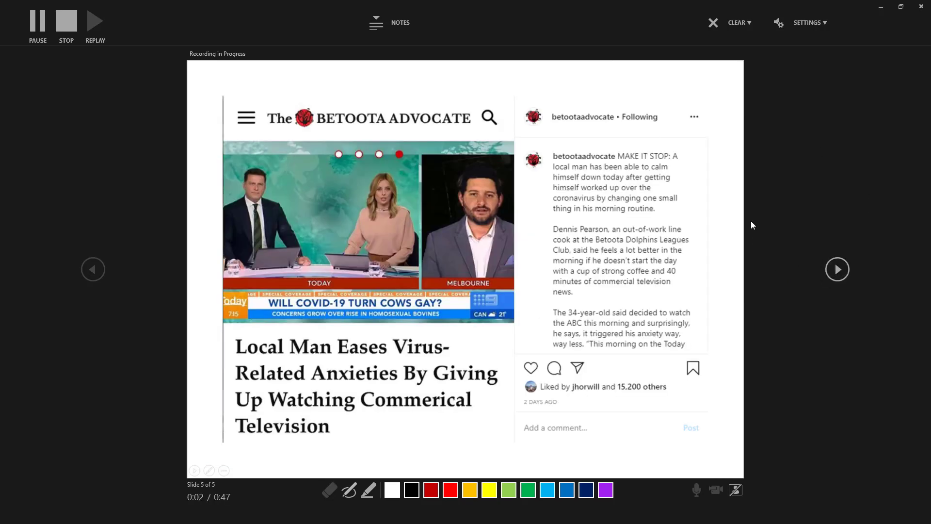
click(70, 29)
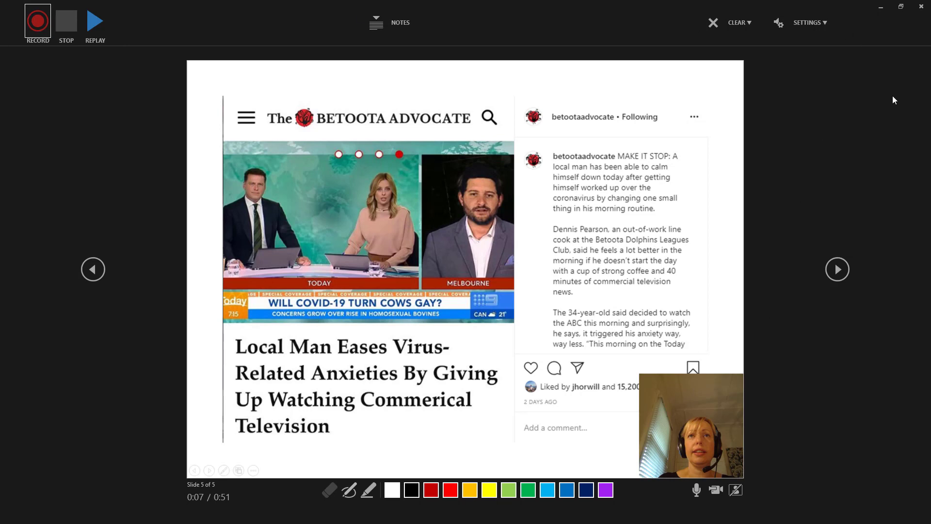
Step: Close the recorder and return to editing slide 1, Lecture 1.0
click(921, 7)
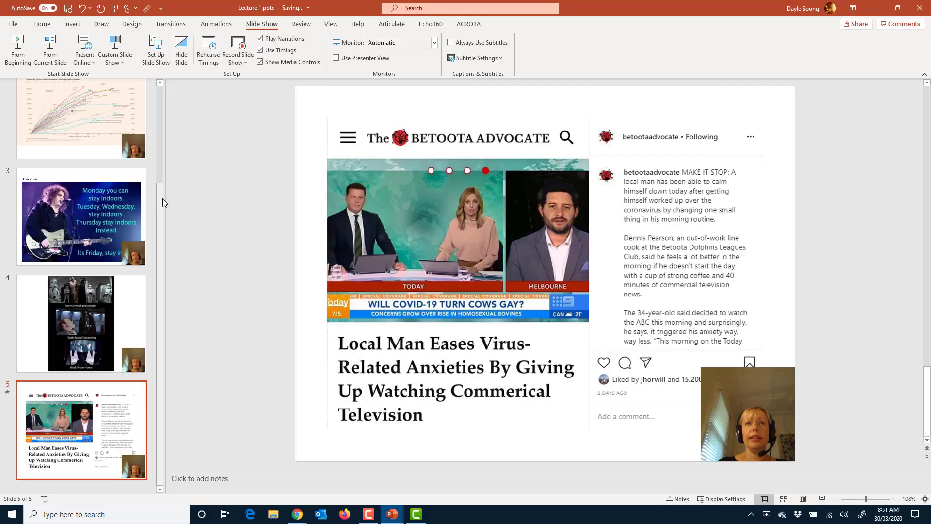
drag(162, 198, 161, 76)
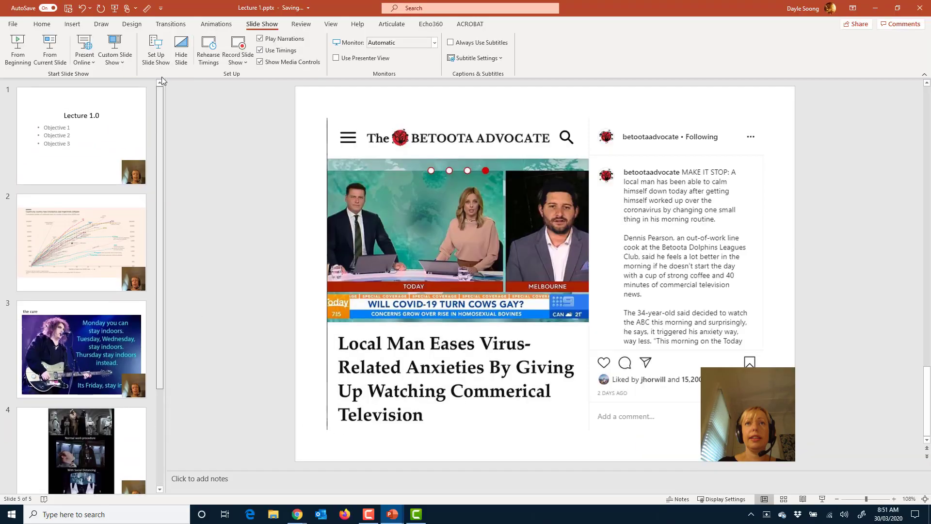
click(105, 138)
mouse_move(743, 421)
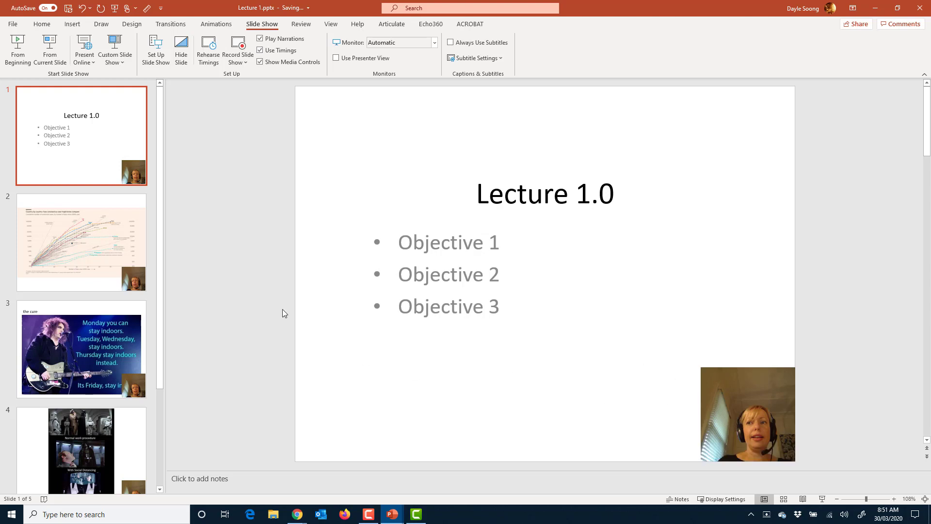
click(239, 62)
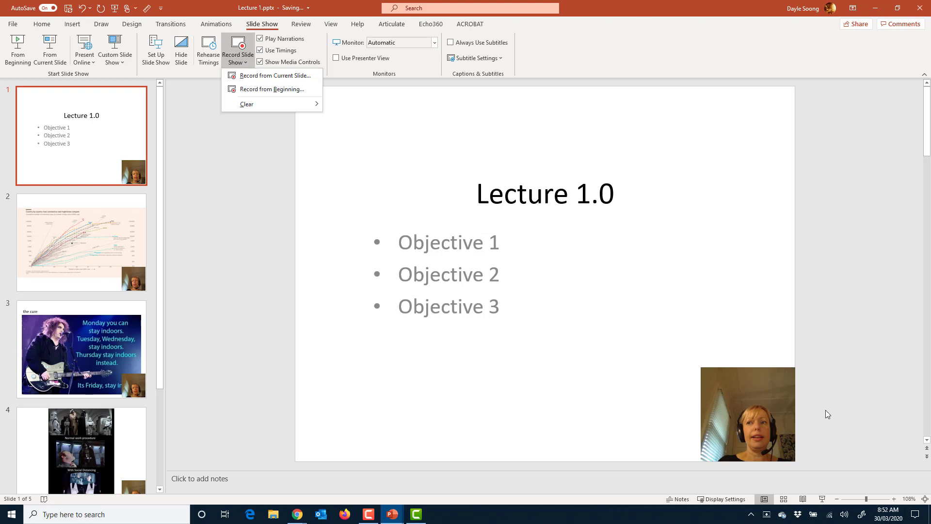
Step: Move slide 1's webcam video to the lower right and enlarge it from its top-left corner
click(620, 406)
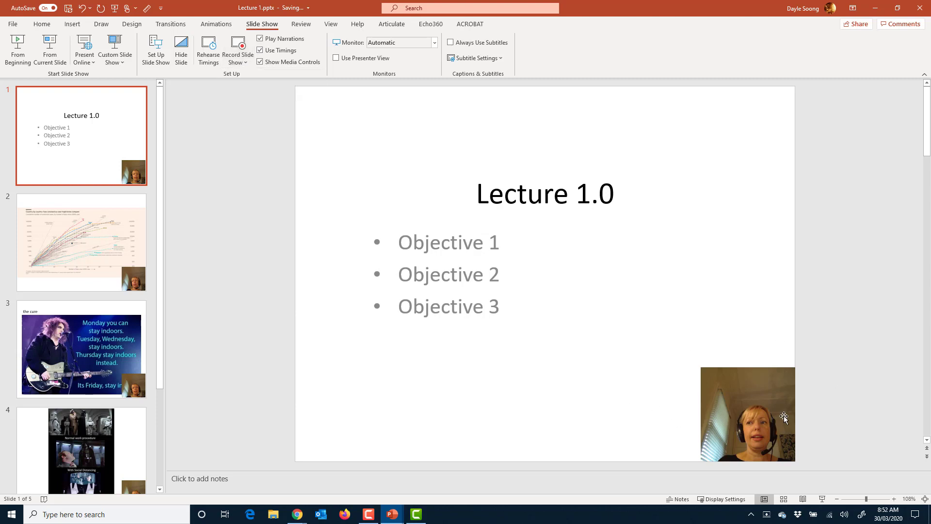
click(735, 402)
click(712, 243)
drag(712, 244, 731, 446)
drag(695, 365, 679, 343)
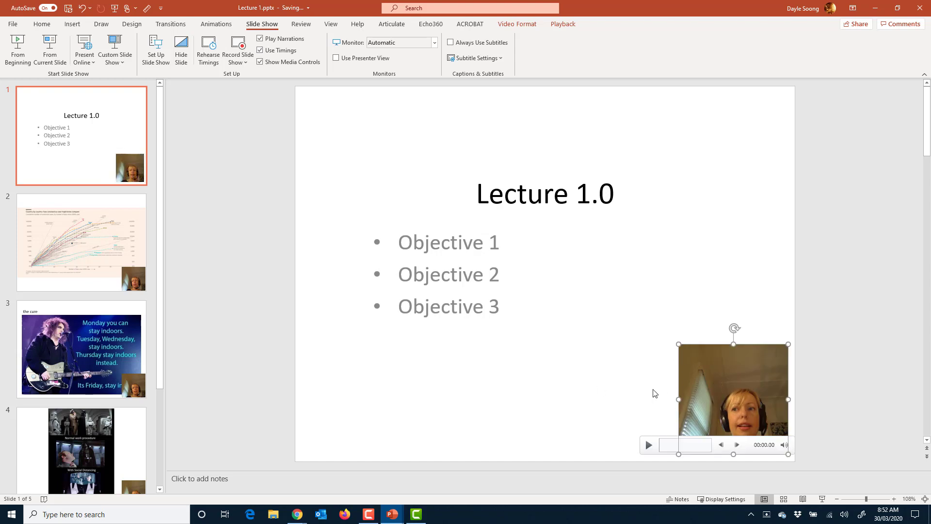
click(612, 381)
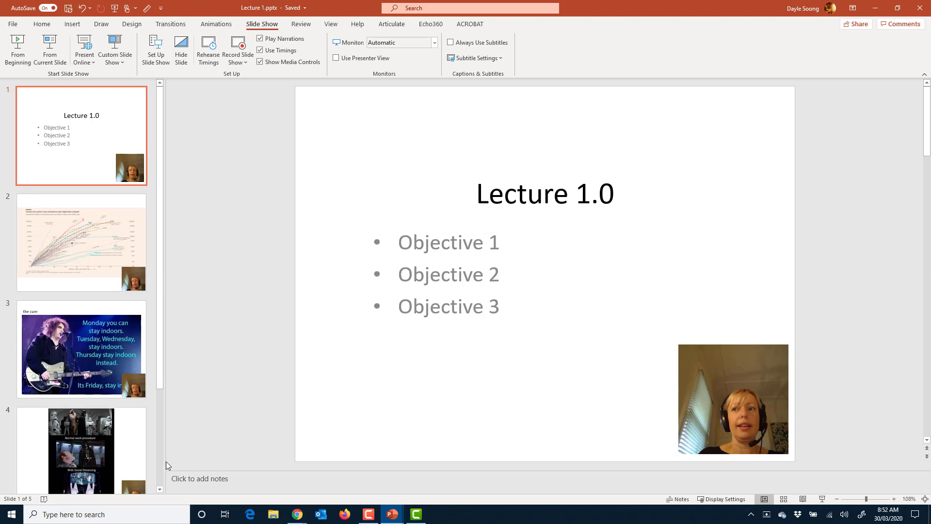
Step: Delete slide 5 (Betoota Advocate) and slide 4 (Star Wars), then return to slide 1
click(122, 430)
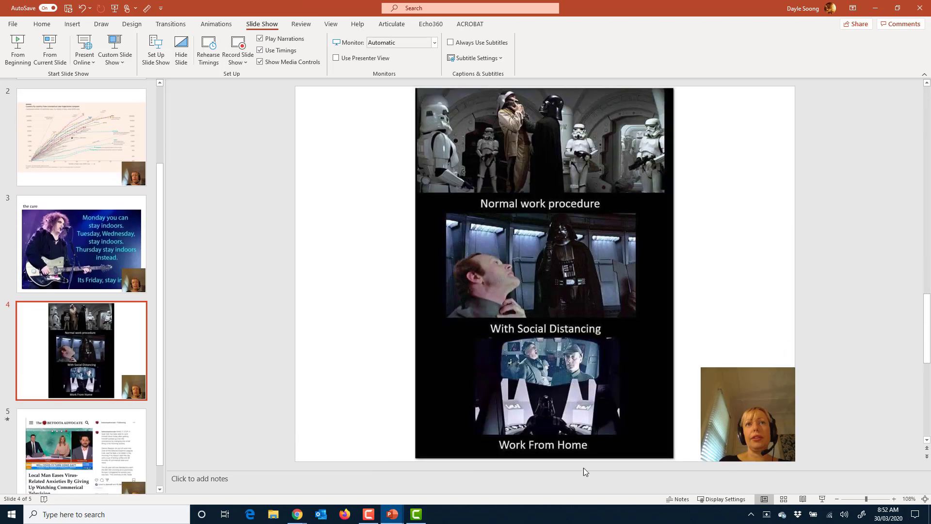
scroll(72, 421, down, 1)
click(72, 421)
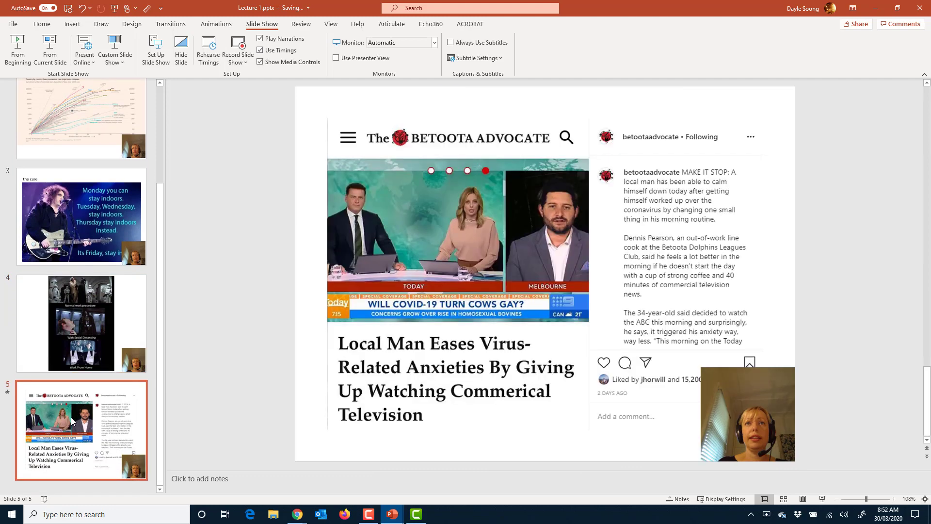
key(ctrl+z)
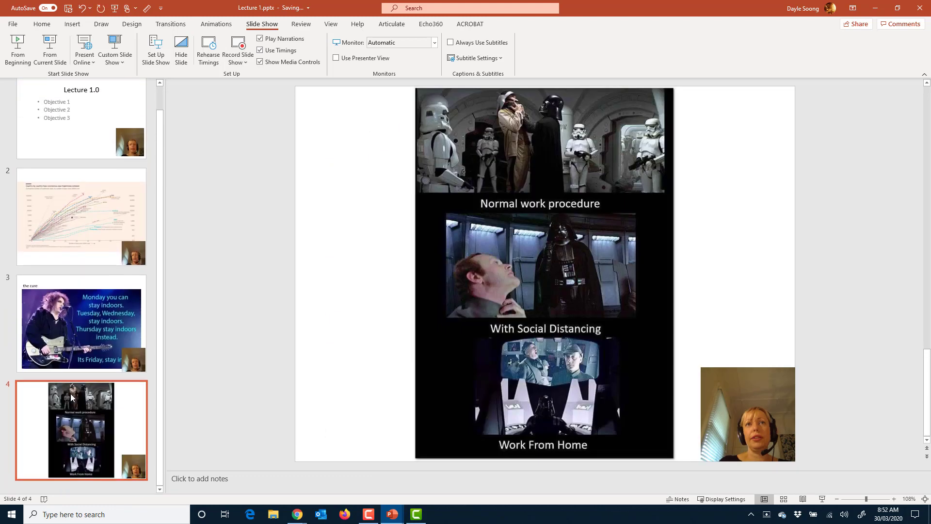
key(ctrl+z)
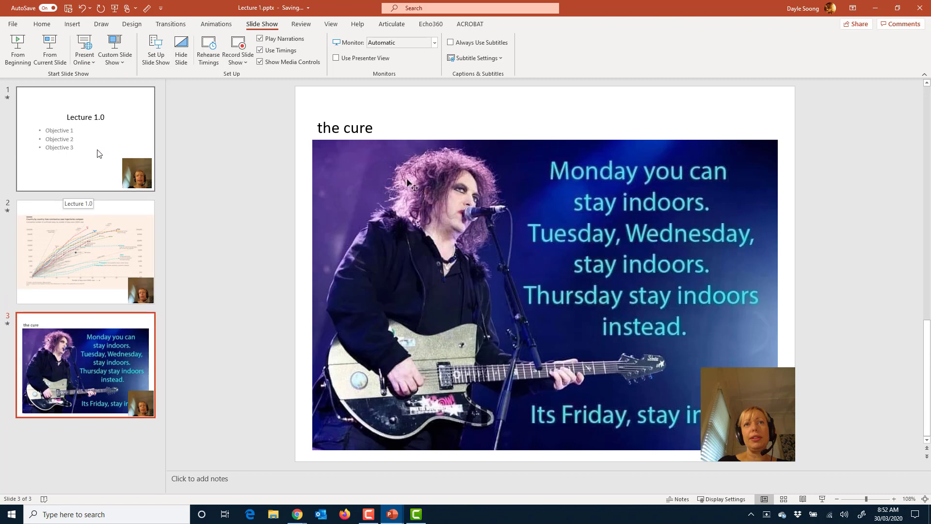
click(85, 119)
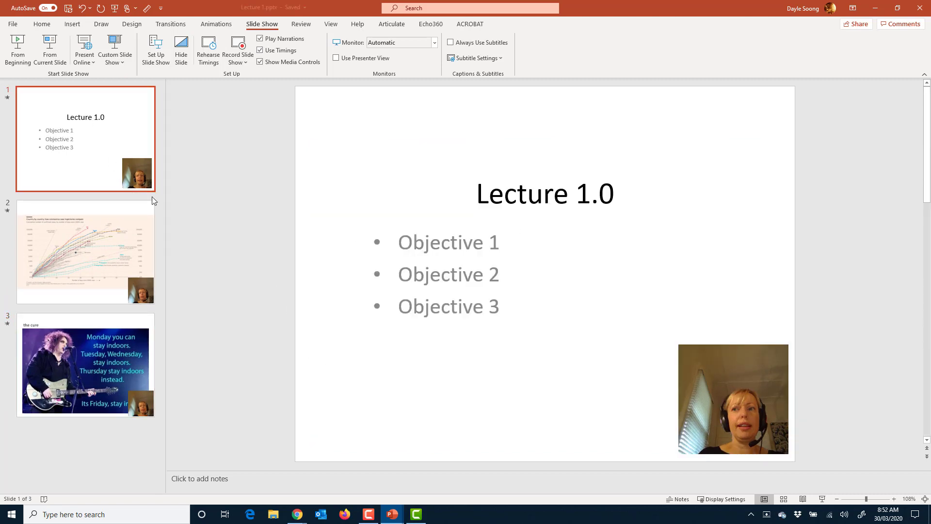
Step: Save a copy named Lecture 1 as MPEG-4 Video (*.mp4) in Example Documents
click(13, 25)
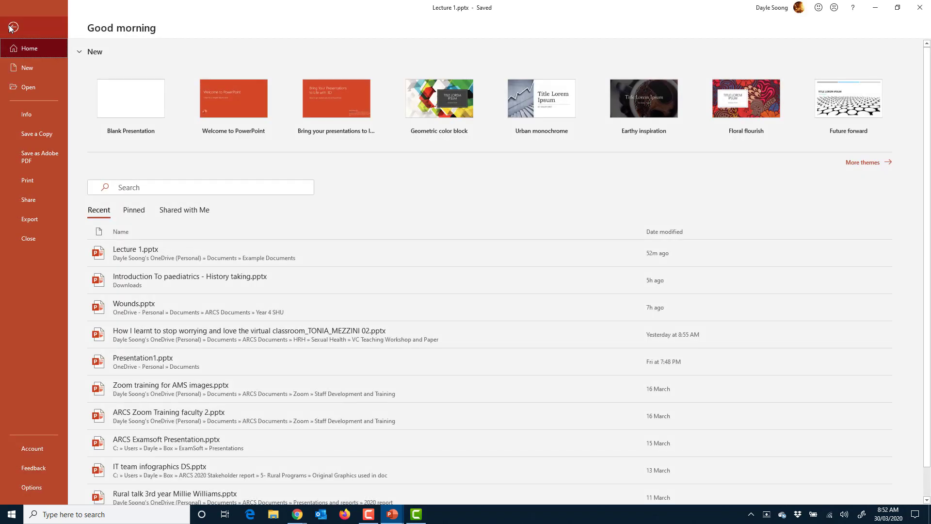
click(46, 132)
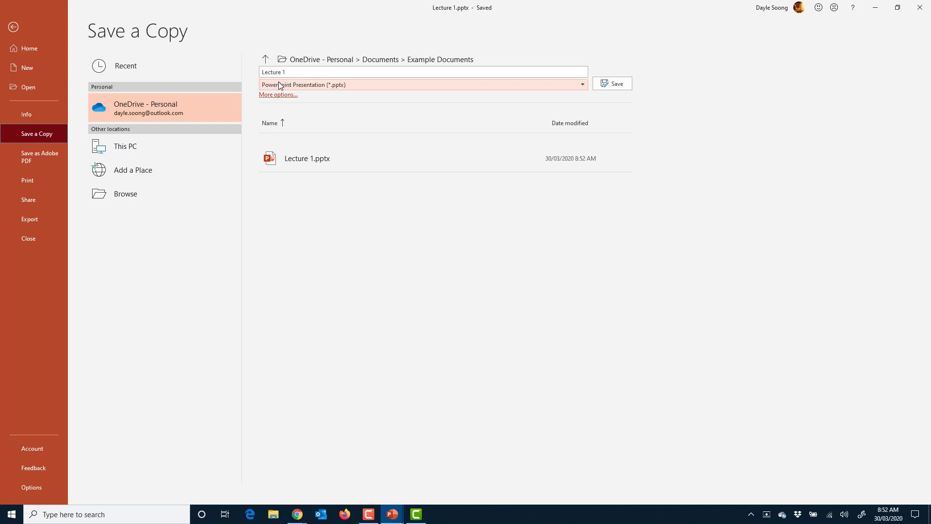
click(315, 86)
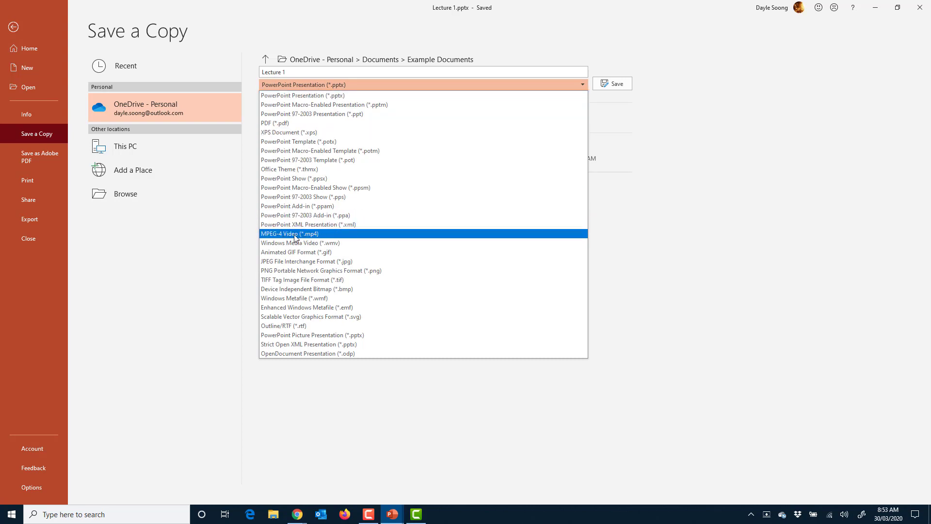
click(264, 236)
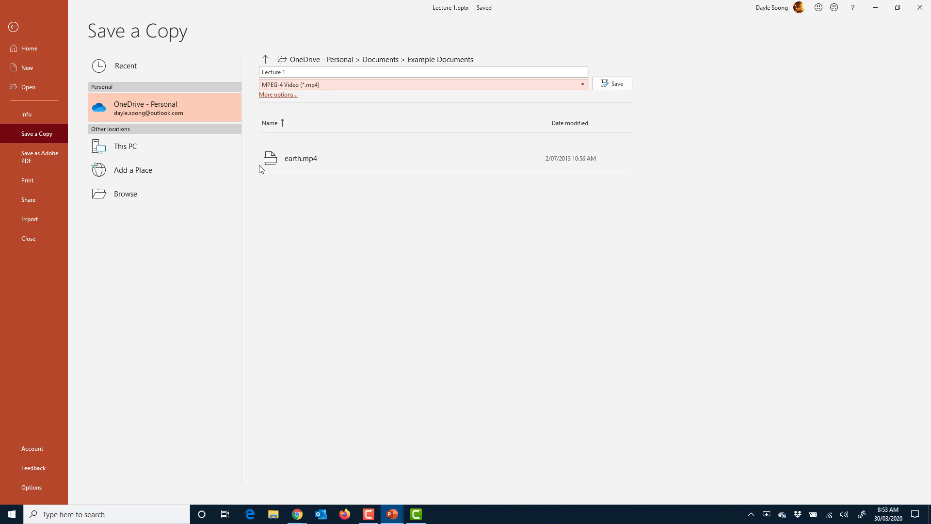
click(597, 87)
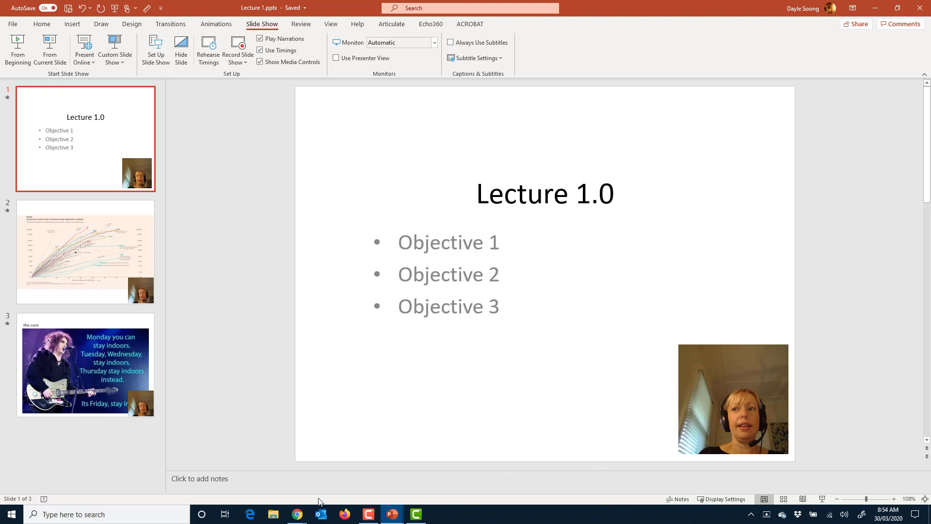
Step: Select Lecture 1.mp4 in OneDrive > Documents > Example Documents, leaving its name unchanged
click(273, 514)
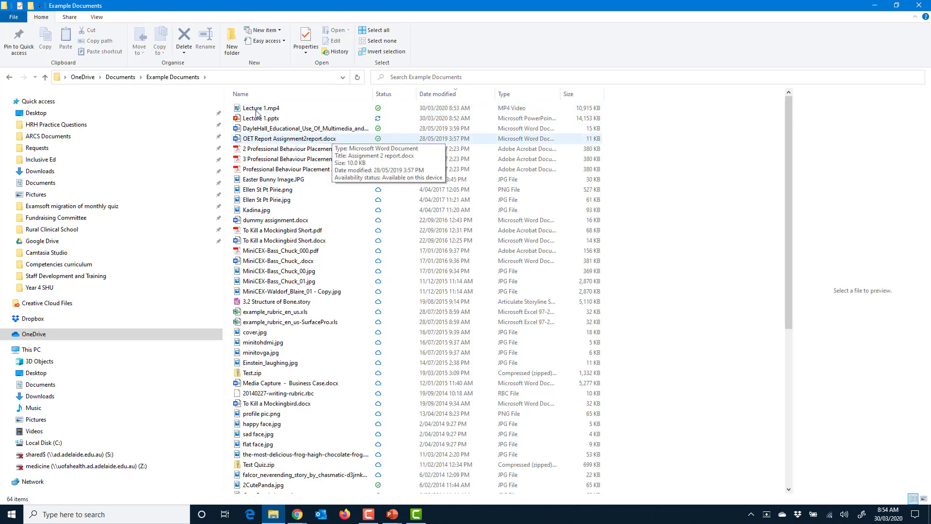
mouse_move(261, 111)
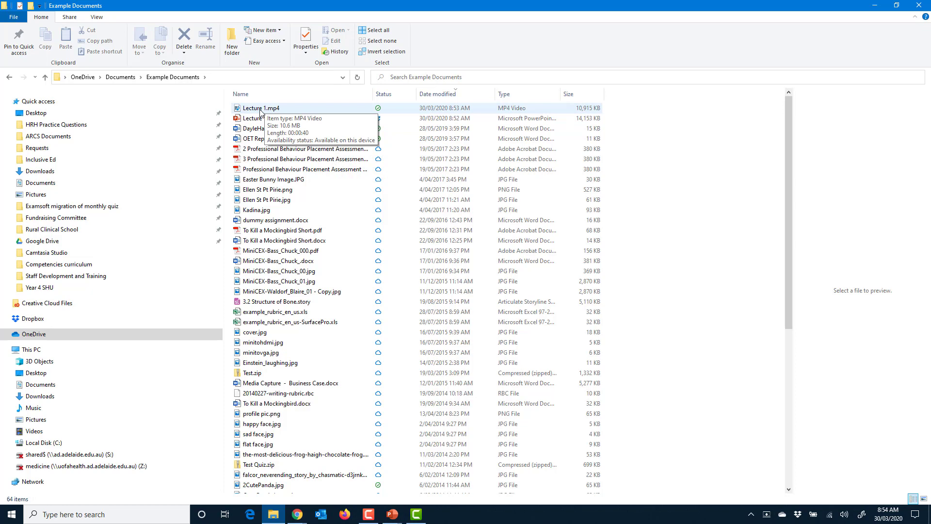
click(261, 108)
click(262, 108)
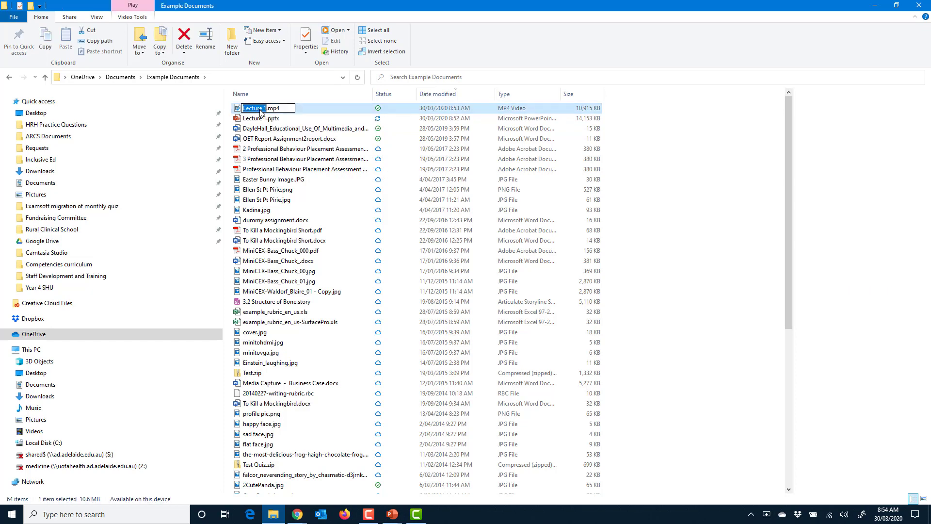
click(273, 112)
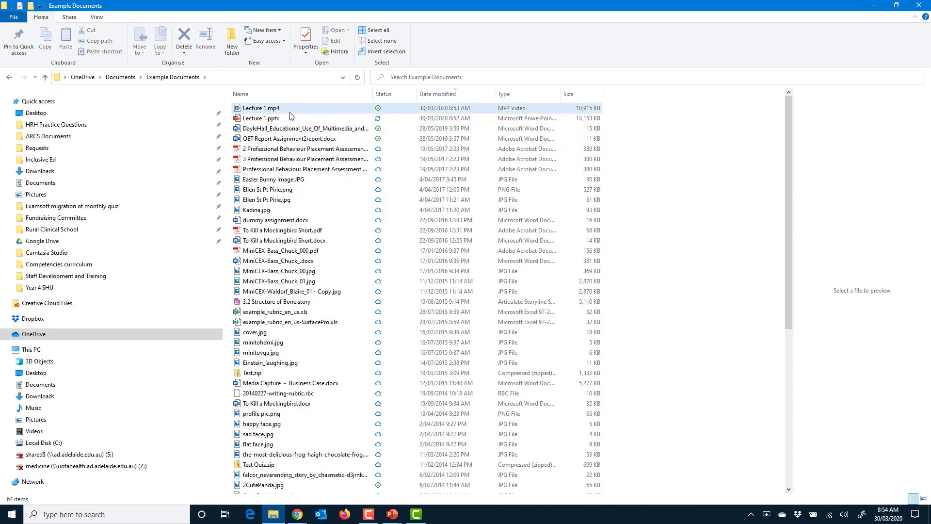
Step: Play Lecture 1.mp4 in Windows Media Player to check it, then close the player
double_click(272, 111)
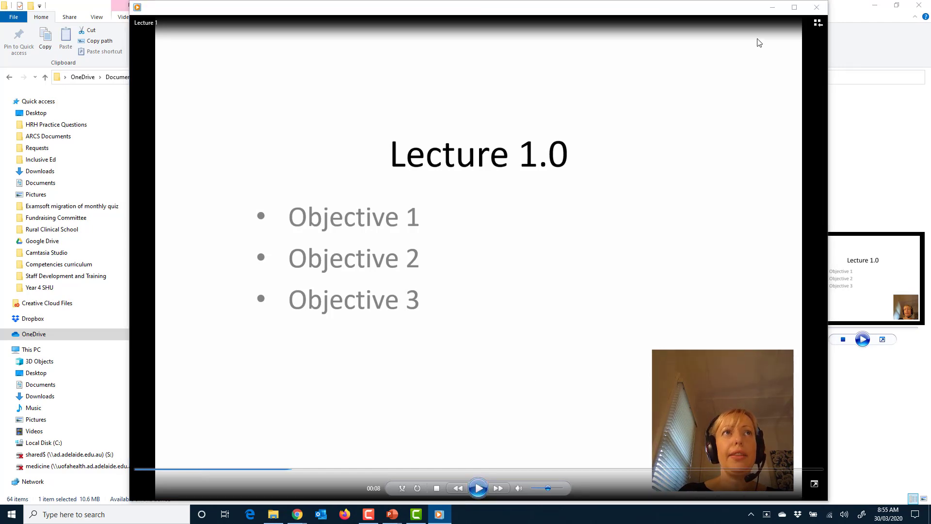
click(817, 7)
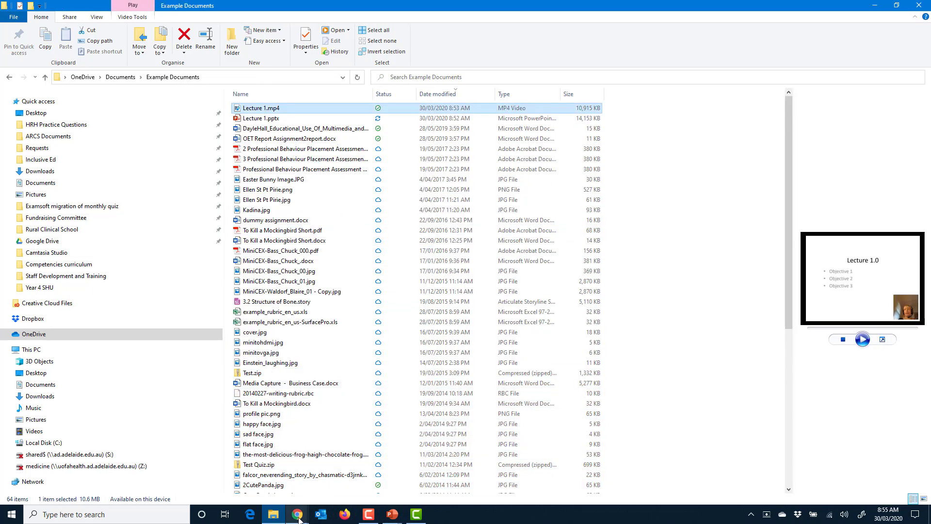
Step: Go to the MyUni Sandpit course and open its Echo 360 page listing Week 1 - Lecture 1
mouse_move(299, 519)
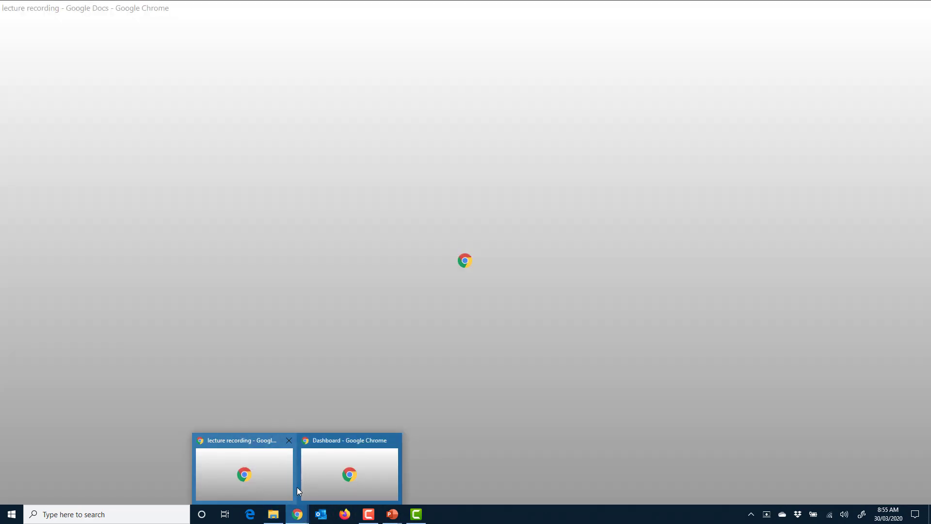
click(335, 488)
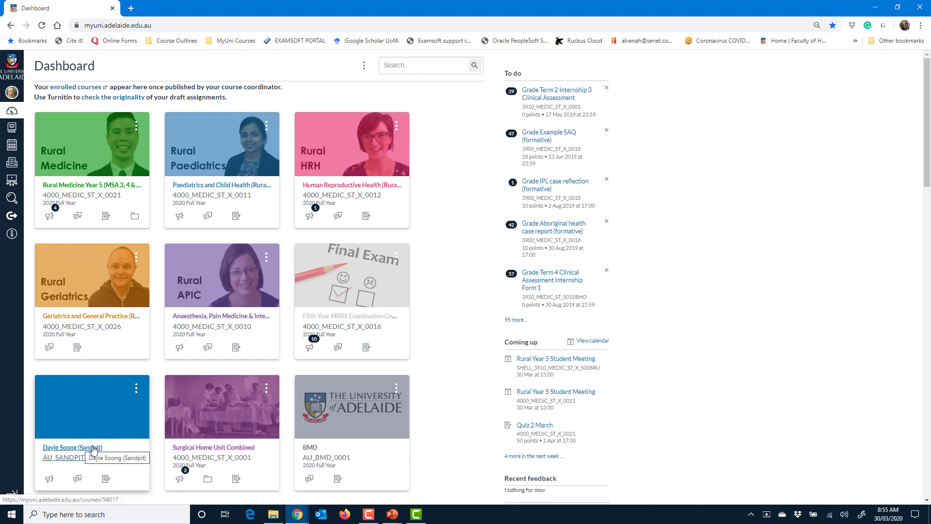
click(94, 448)
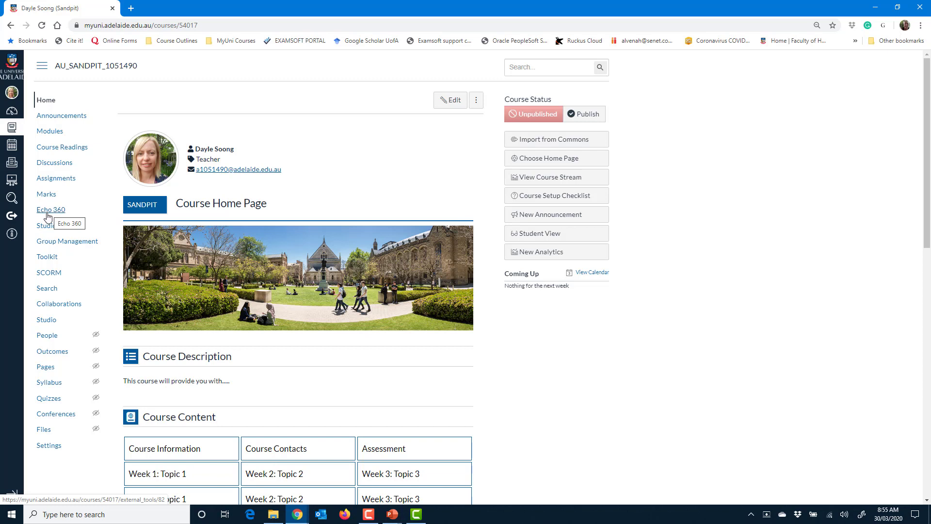
click(55, 213)
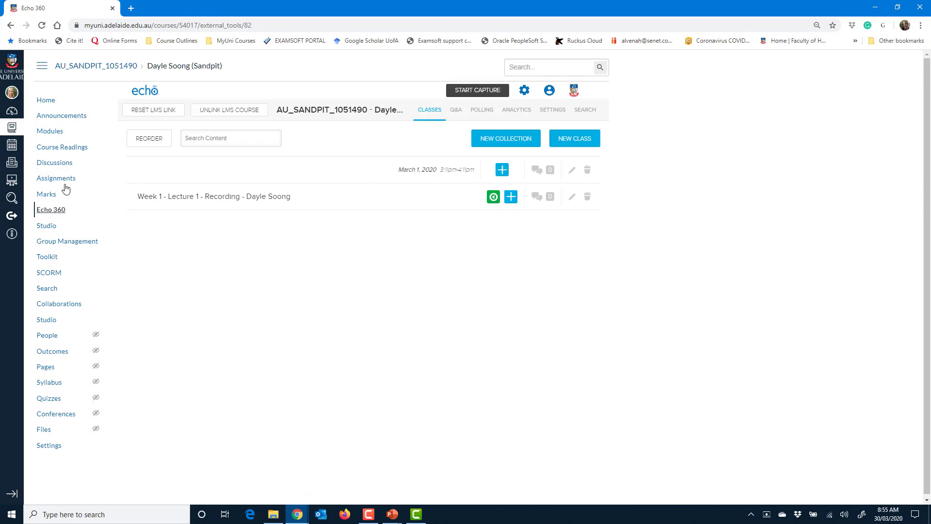
Step: Upload Lecture 1.mp4 from Example Documents into the Echo360 My Content library
click(152, 93)
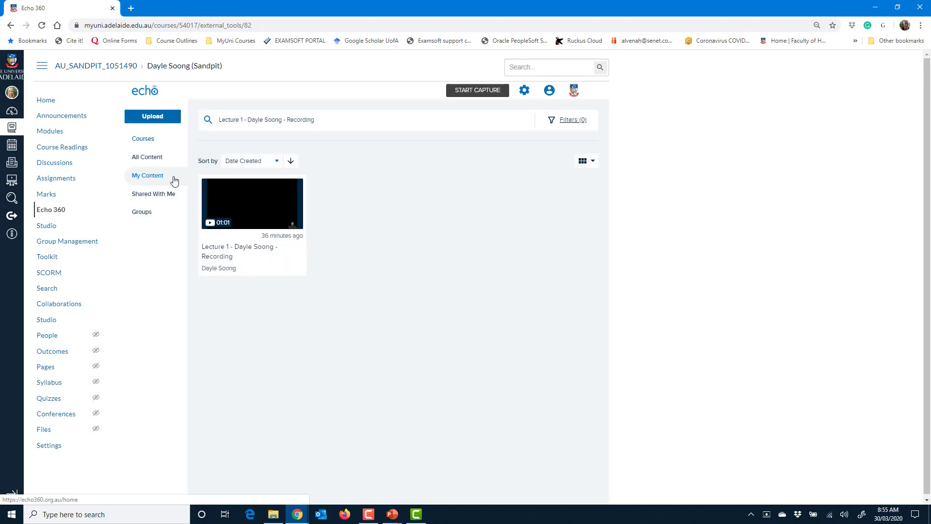
click(149, 118)
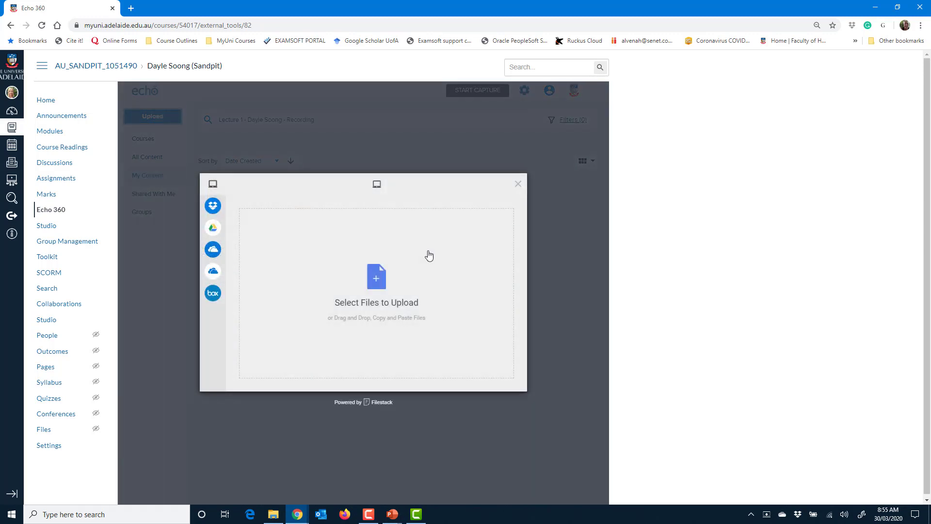
click(370, 290)
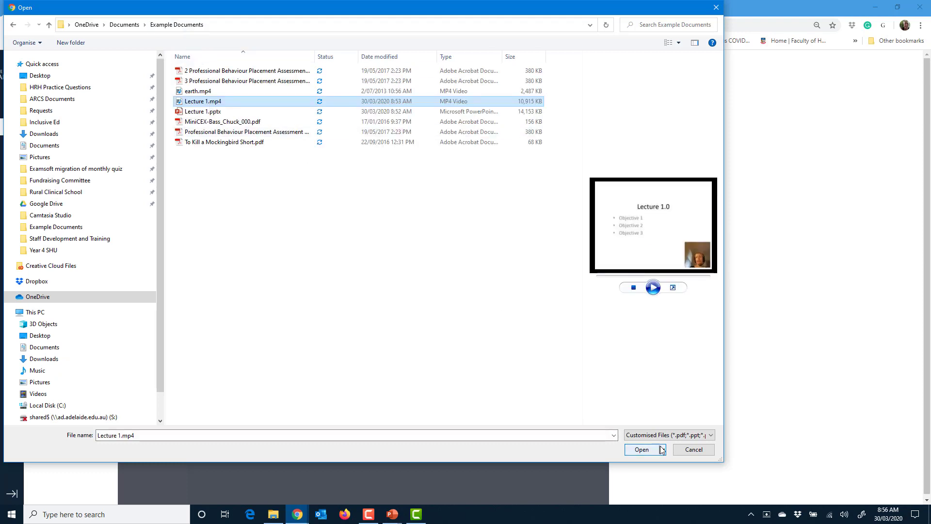
click(662, 450)
click(648, 463)
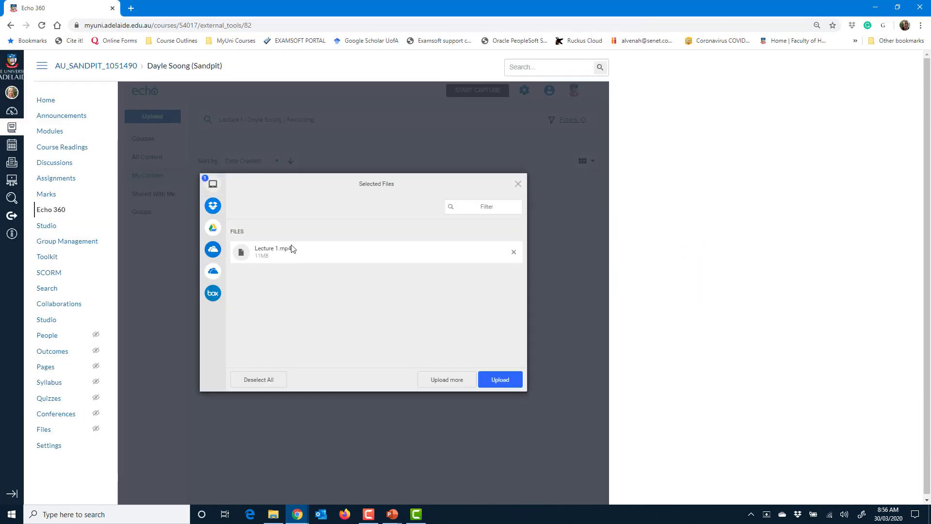
click(500, 380)
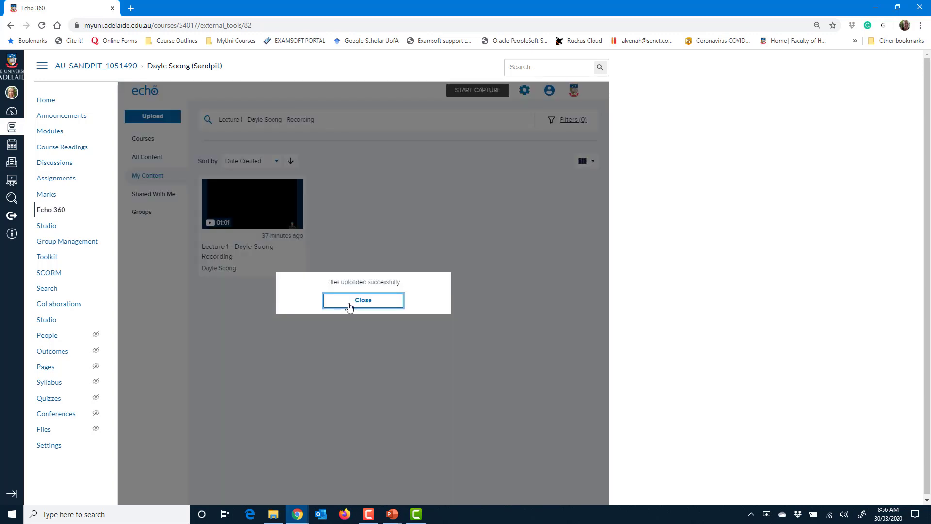
click(346, 306)
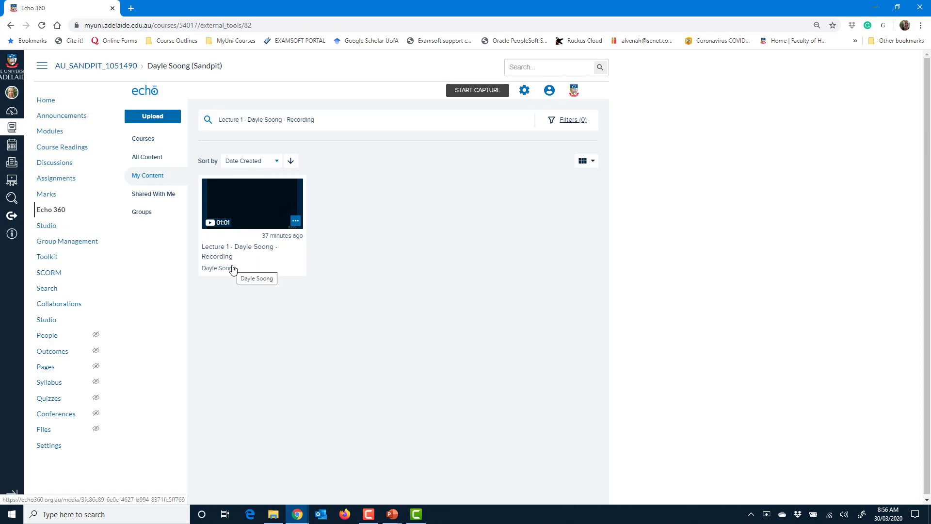
Step: Add a new Echo360 class named 'Week 2 - Lecture 1' to the course's class list
click(52, 214)
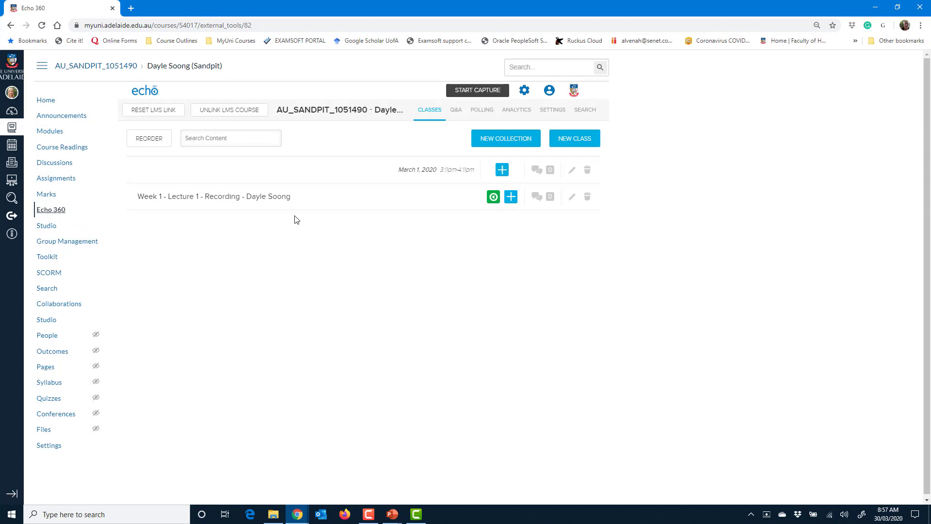
click(582, 141)
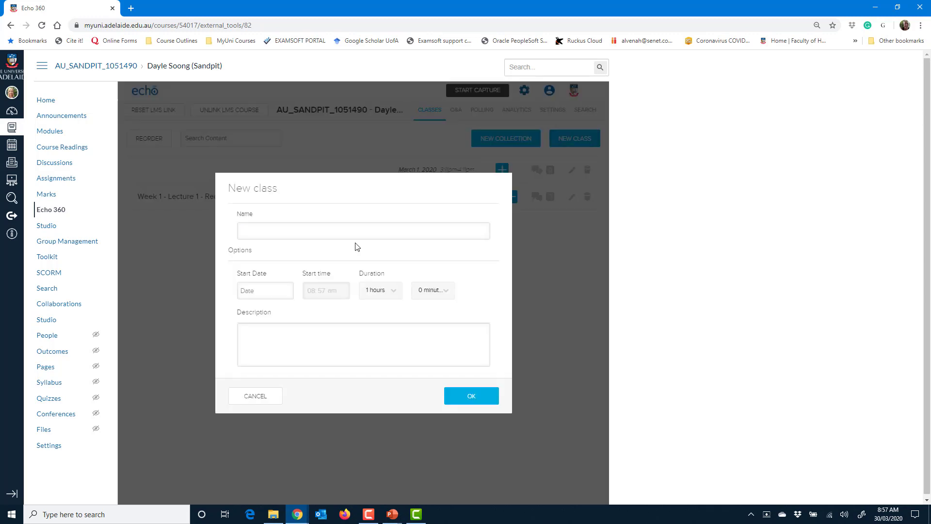
text(Week 2 - Lecture 1 - Dayle Soong)
click(470, 396)
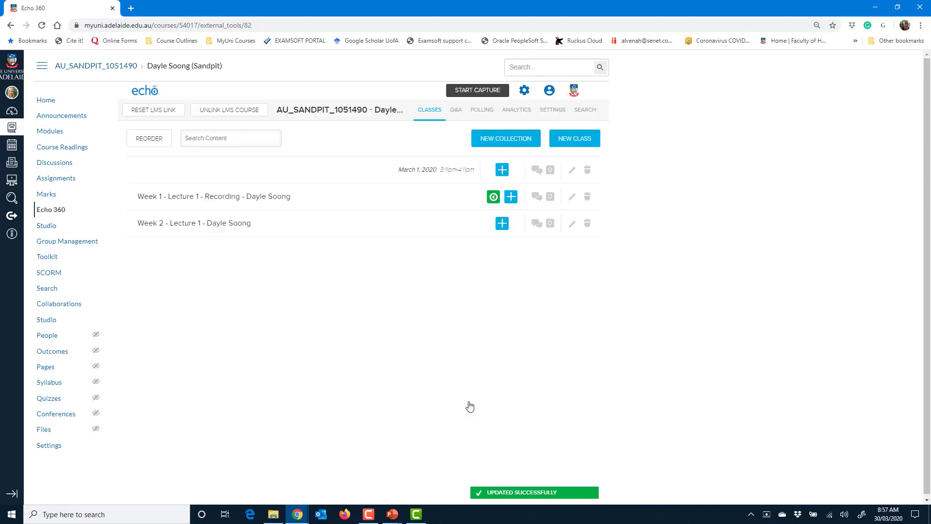
Step: Import the Lecture 1 recording from the library into the Week 2 class, adding no presentation
click(502, 223)
click(490, 243)
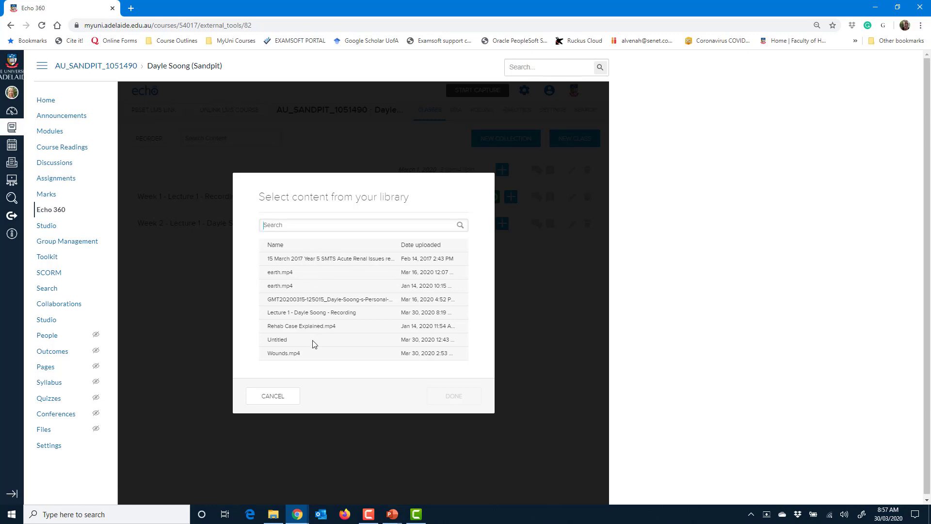
scroll(313, 342, down, 1)
click(314, 310)
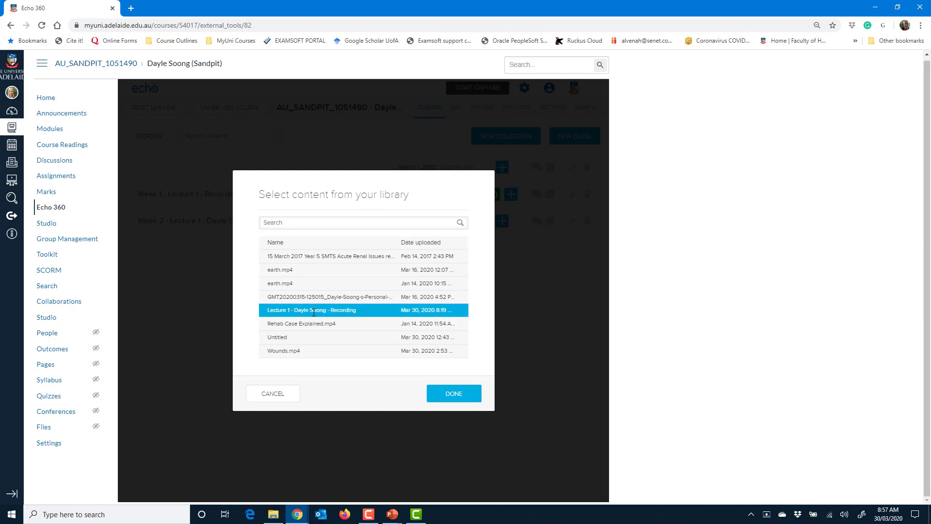
click(453, 394)
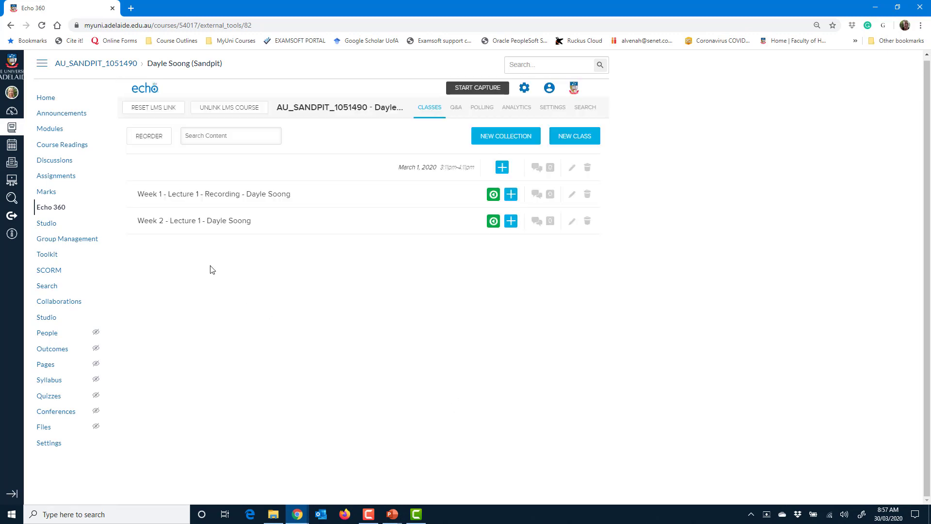
click(511, 222)
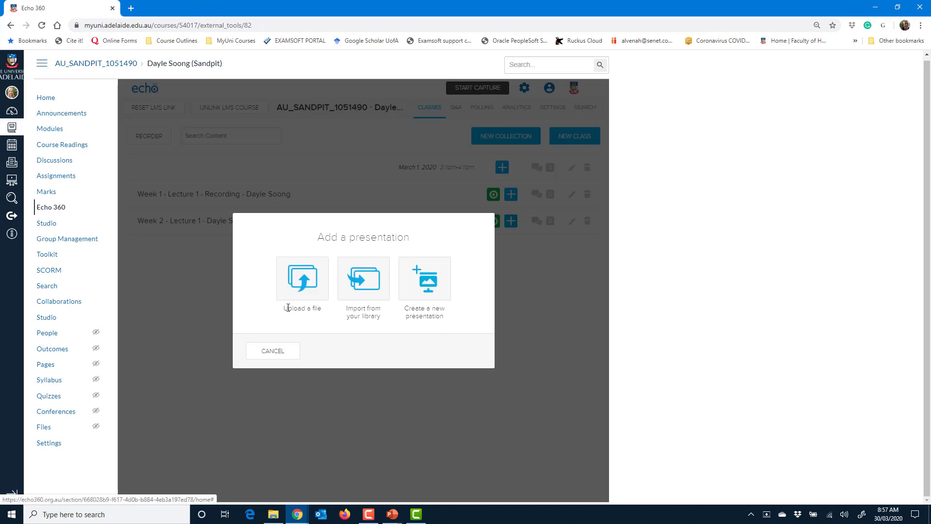
click(281, 357)
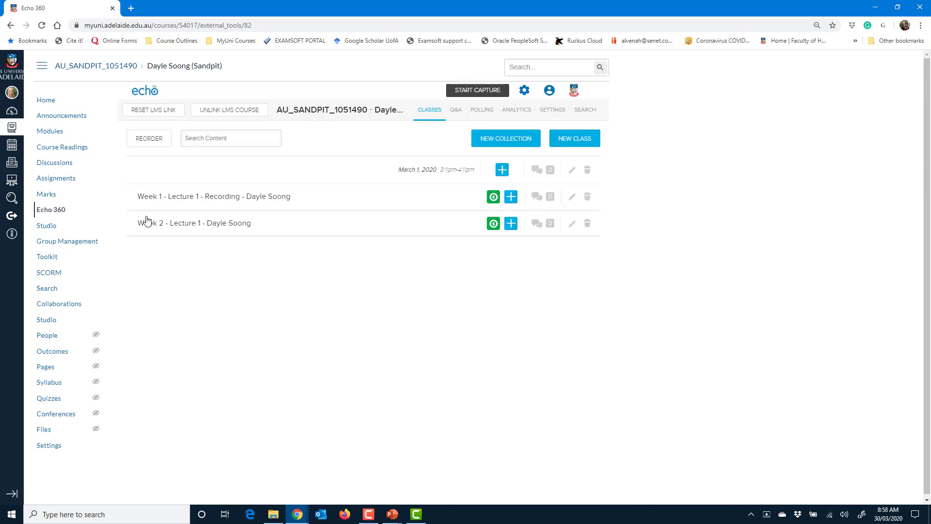